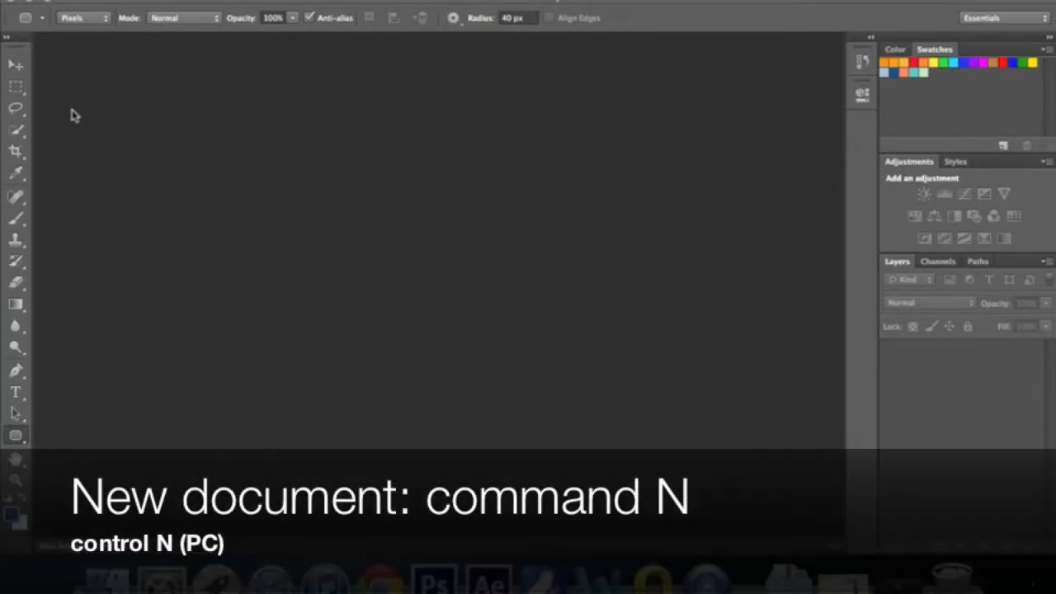
# Create a new document named "donate button", 400 by 150 pixels at 72 pixels/inch with a white background
pyautogui.press('super+n')
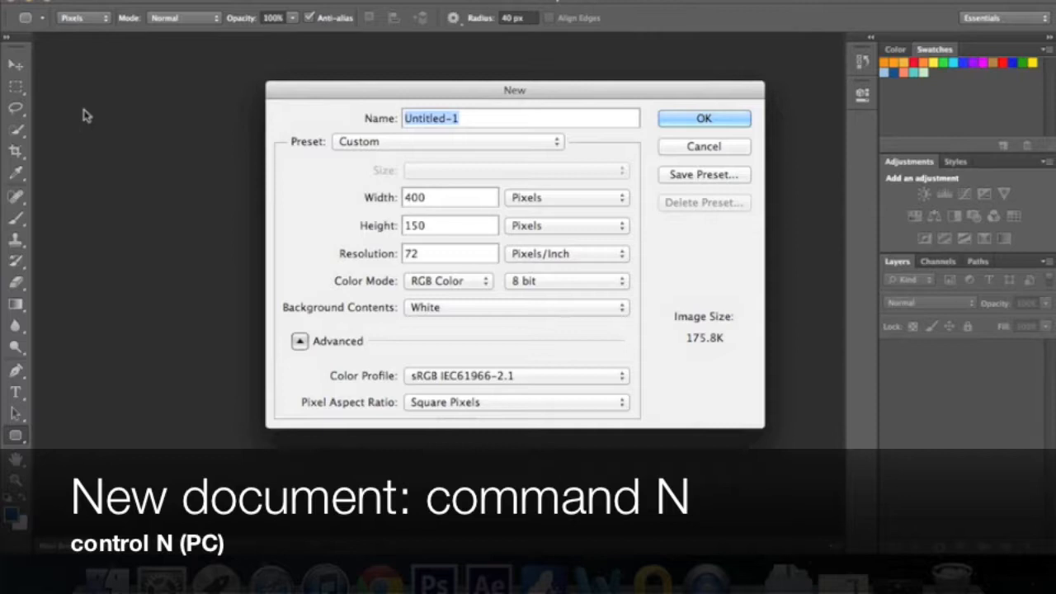
pyautogui.write('d')
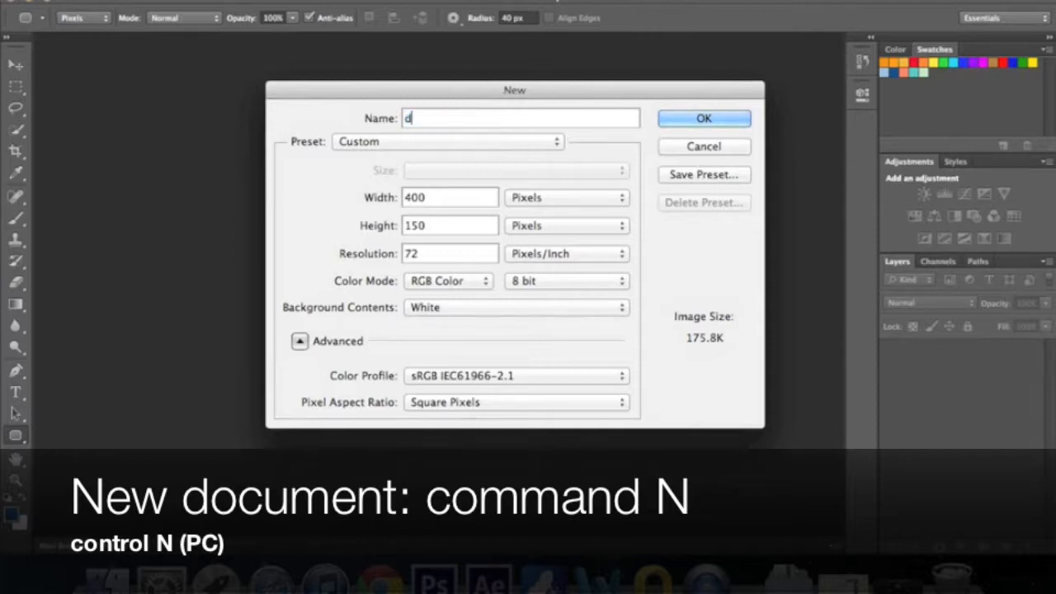
pyautogui.write('onate button')
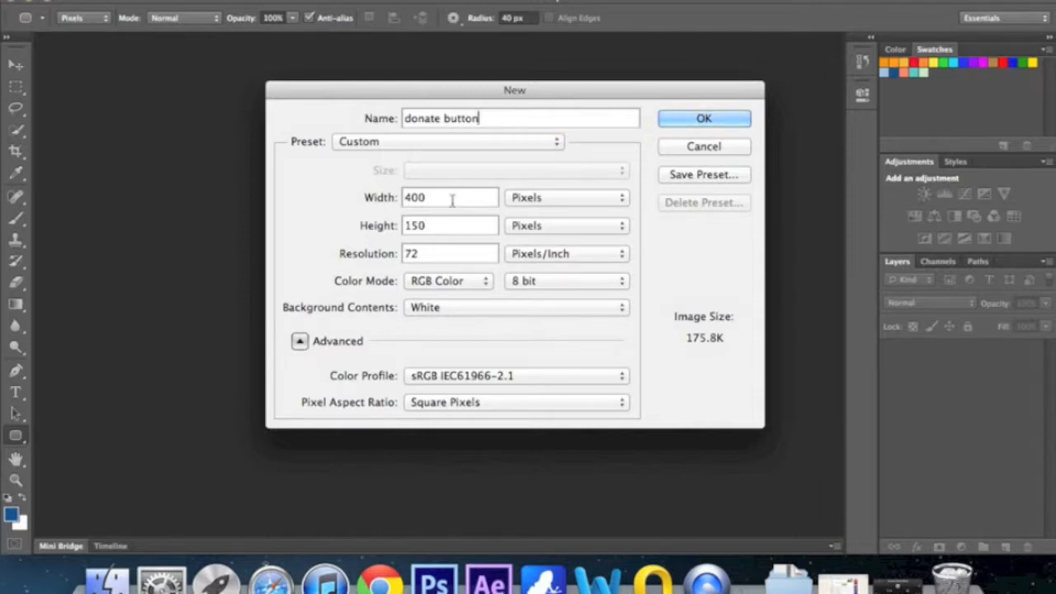
pyautogui.doubleClick(451, 198)
pyautogui.doubleClick(463, 225)
pyautogui.doubleClick(452, 255)
pyautogui.click(711, 119)
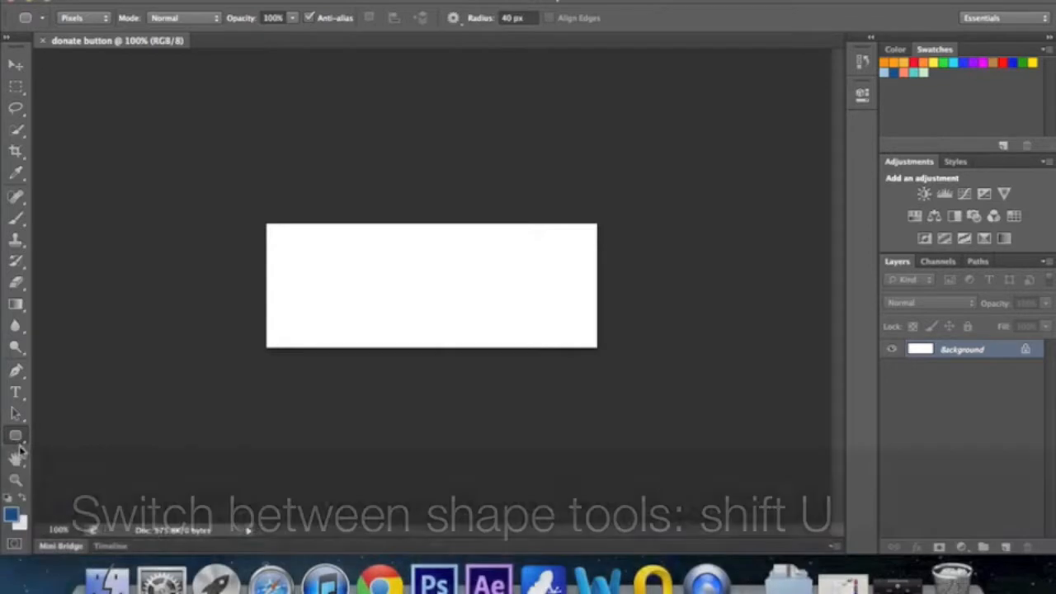
# Draw a blue rounded rectangle with a 40 px corner radius that fills the canvas except for a thin white margin
pyautogui.hotkey('shift', 'u')
pyautogui.hotkey('shift', 'u')
pyautogui.hotkey('shift', 'u')
pyautogui.hotkey('shift', 'u')
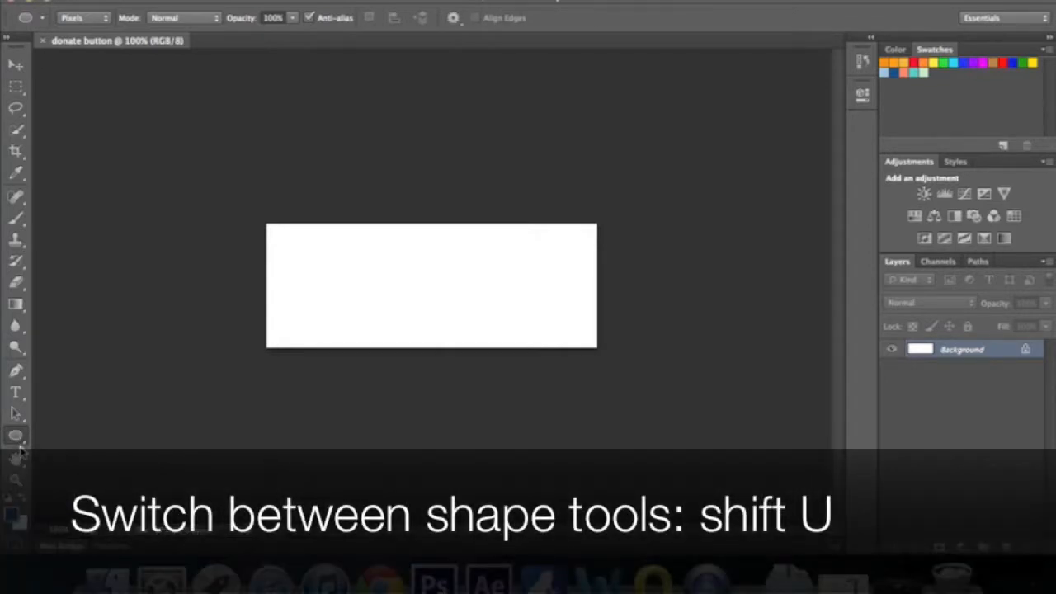
pyautogui.hotkey('shift', 'u')
pyautogui.hotkey('shift', 'u')
pyautogui.hotkey('shift', 'u')
pyautogui.hotkey('shift', 'u')
pyautogui.hotkey('shift', 'u')
pyautogui.hotkey('shift', 'u')
pyautogui.hotkey('shift', 'u')
pyautogui.hotkey('shift', 'u')
pyautogui.hotkey('shift', 'u')
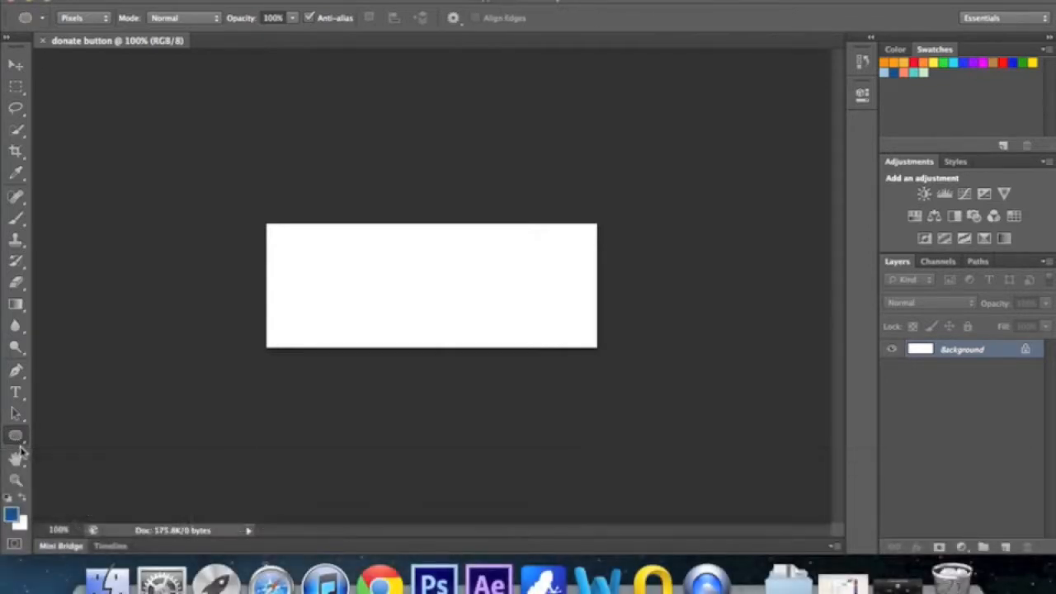
pyautogui.hotkey('shift', 'u')
pyautogui.hotkey('shift', 'u')
pyautogui.hotkey('shift', 'u')
pyautogui.hotkey('shift', 'u')
pyautogui.hotkey('shift', 'u')
pyautogui.hotkey('shift', 'u')
pyautogui.hotkey('shift', 'u')
pyautogui.hotkey('shift', 'u')
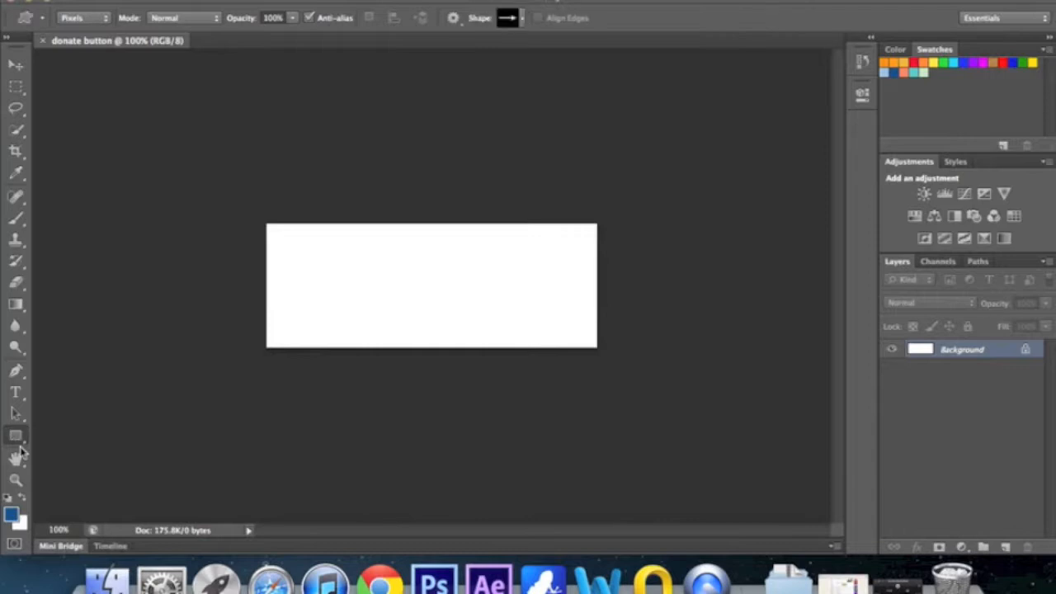
pyautogui.hotkey('shift', 'u')
pyautogui.hotkey('shift', 'u')
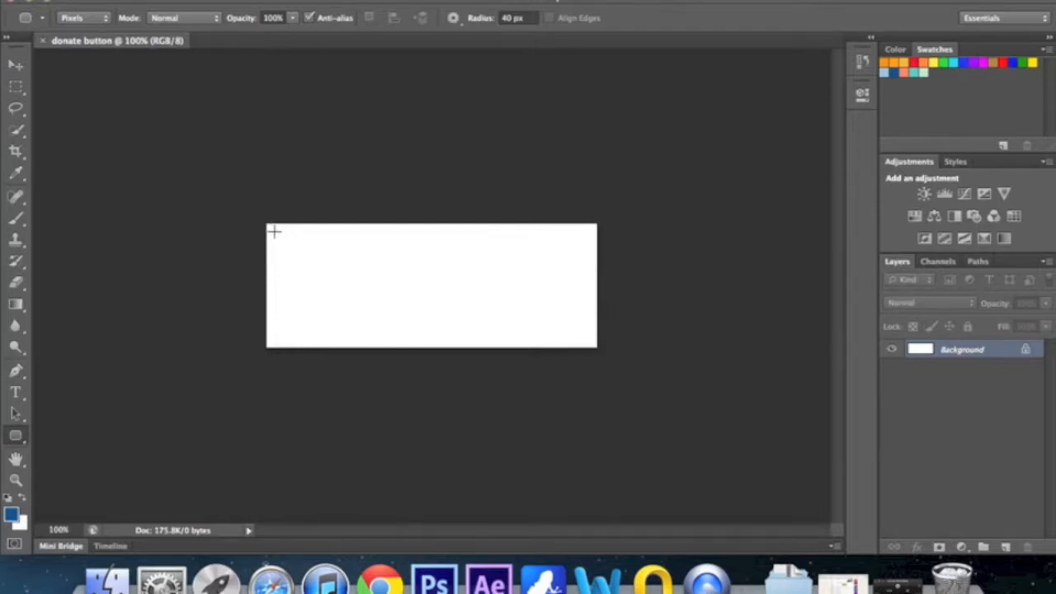
pyautogui.moveTo(273, 232); pyautogui.dragTo(587, 339)
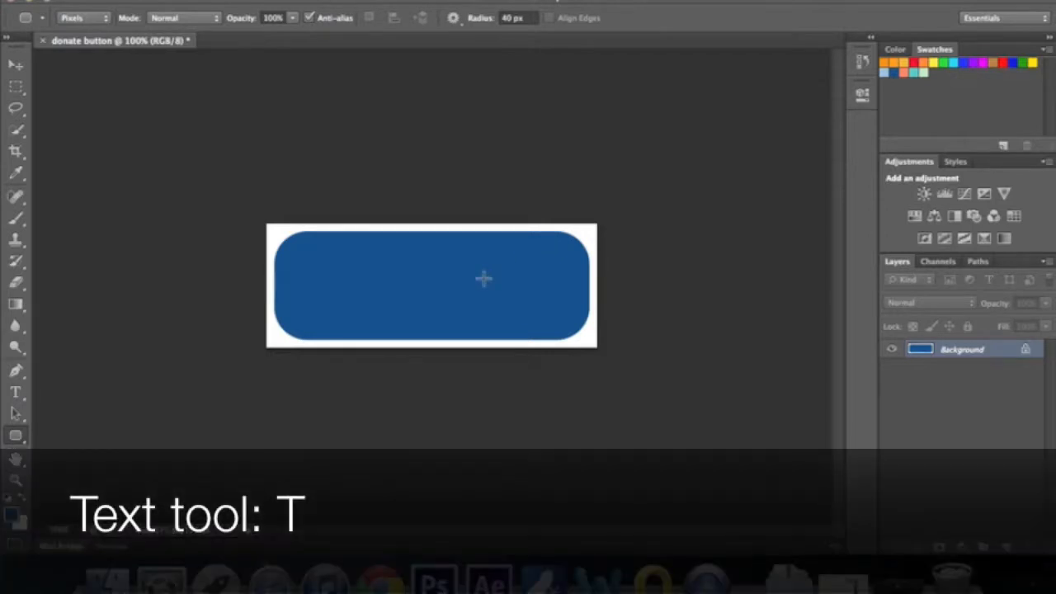
# Add a text box covering the whole canvas, using the Cooper Std font
pyautogui.press('t')
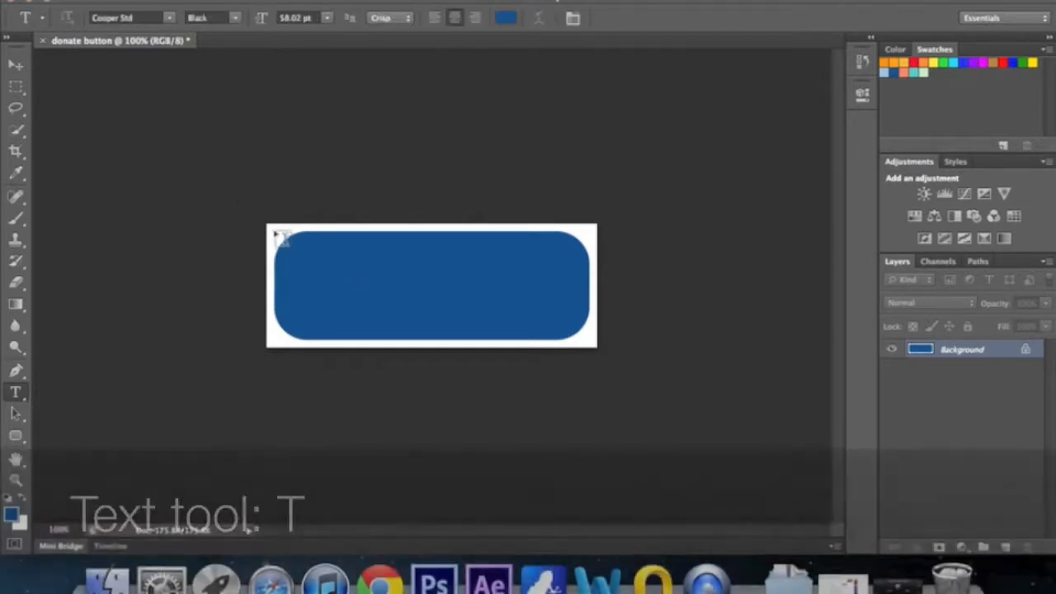
pyautogui.moveTo(270, 226); pyautogui.dragTo(604, 352)
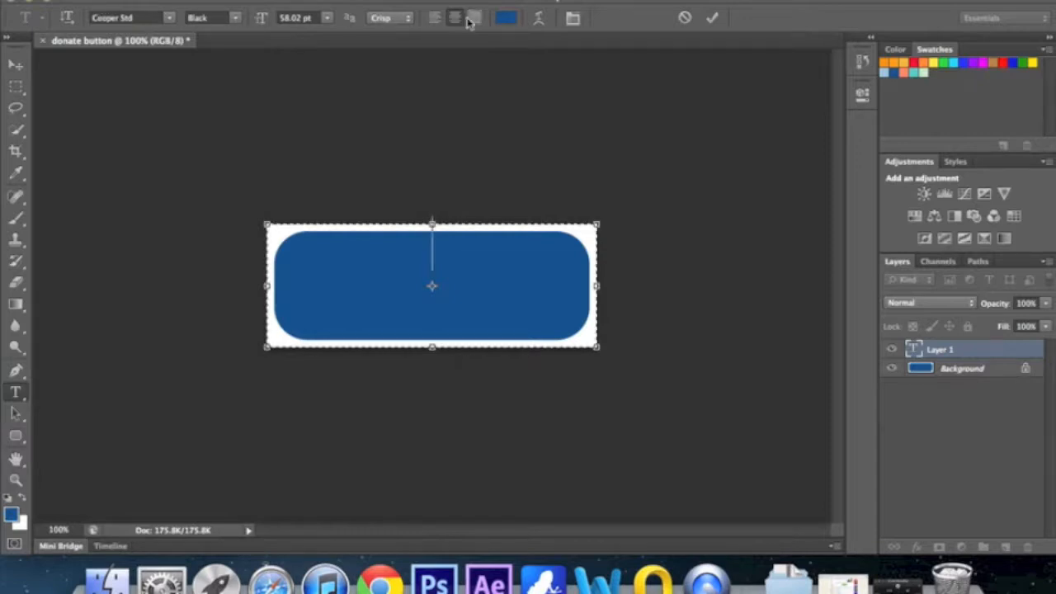
pyautogui.click(168, 17)
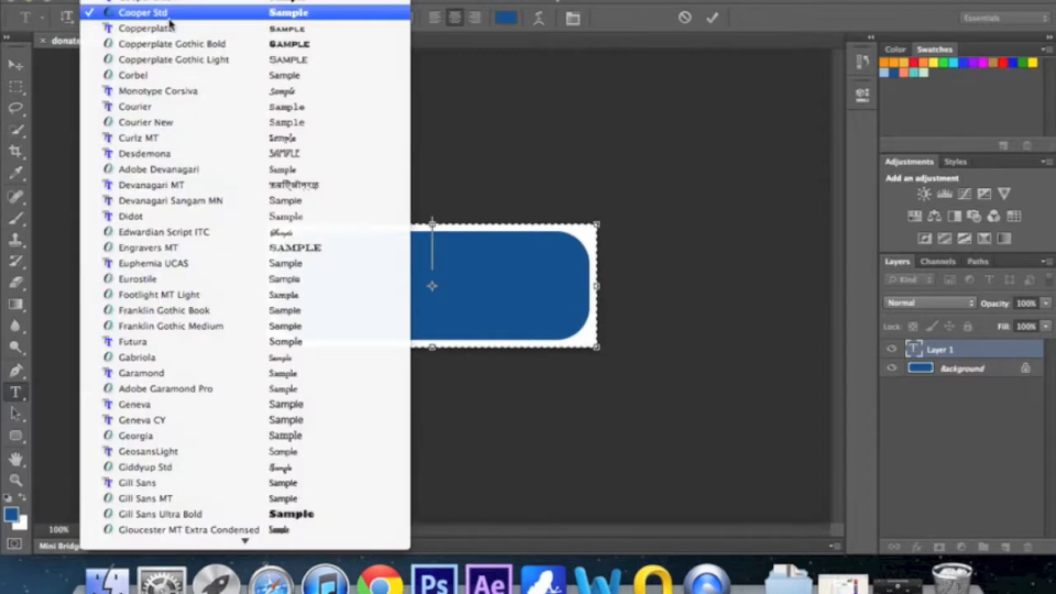
pyautogui.click(169, 18)
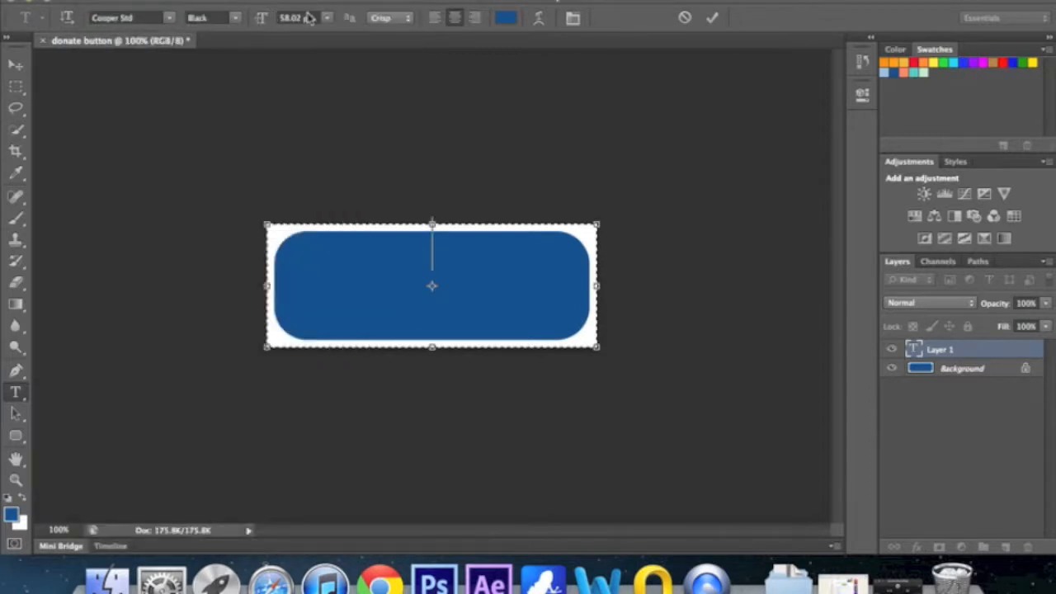
# Set the text colour to white (ffffff) and enter "Donate" in the text box
pyautogui.click(507, 19)
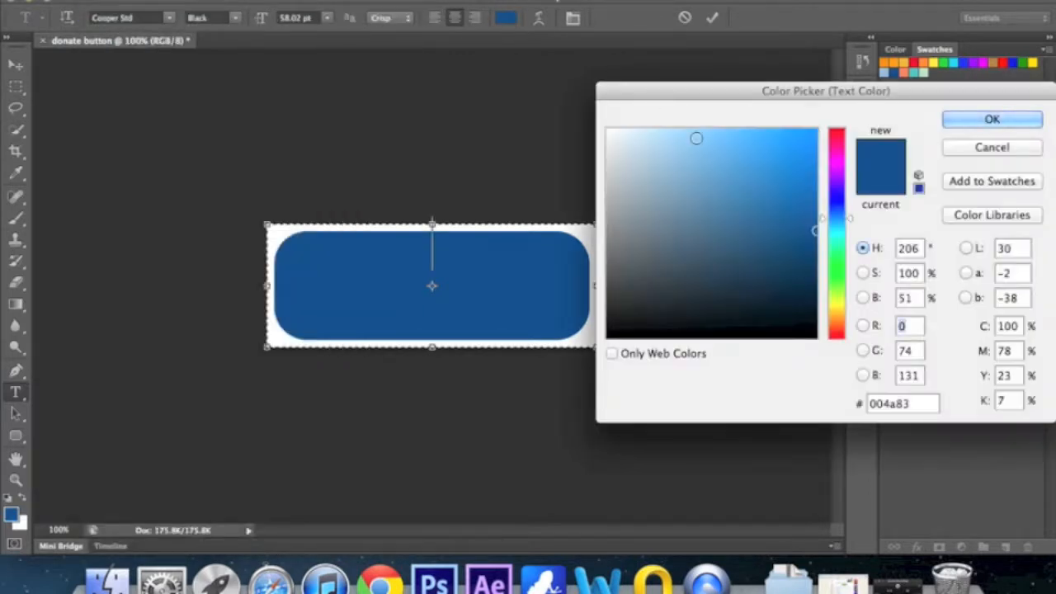
pyautogui.moveTo(695, 180); pyautogui.dragTo(607, 130)
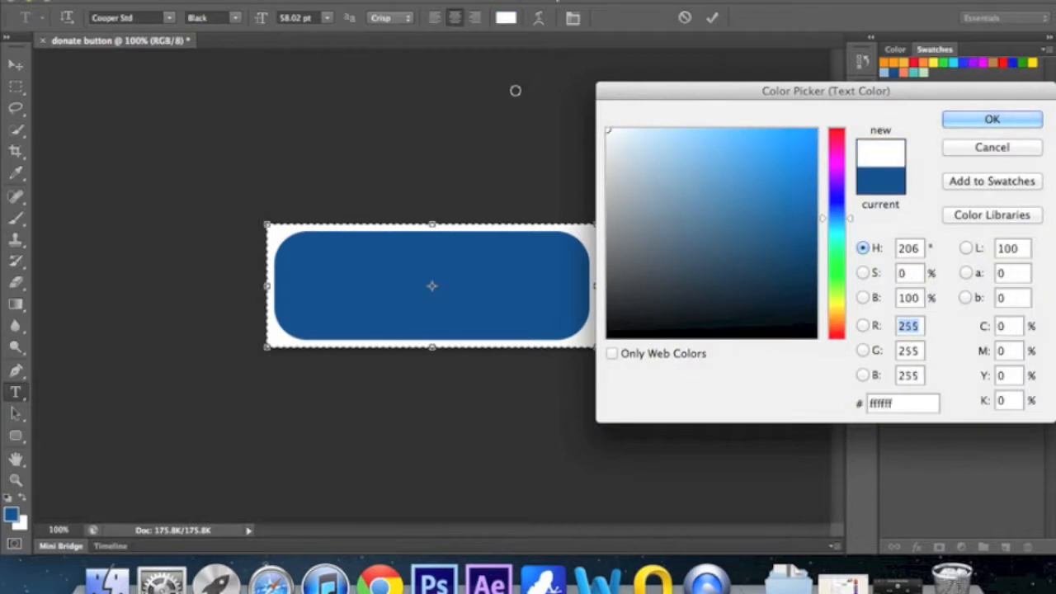
pyautogui.click(968, 121)
pyautogui.write('Donat')
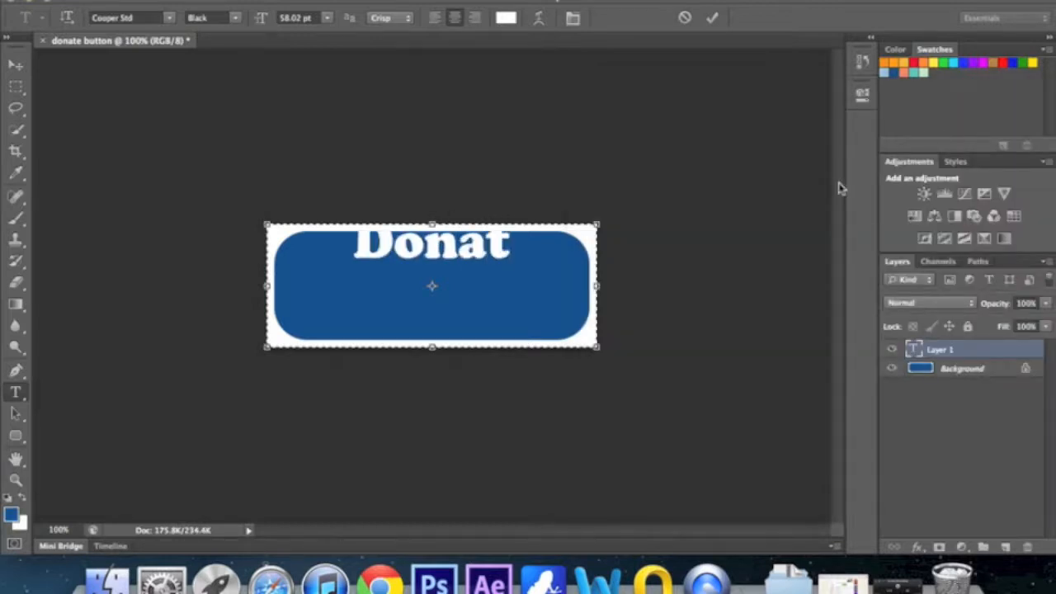
pyautogui.write('e')
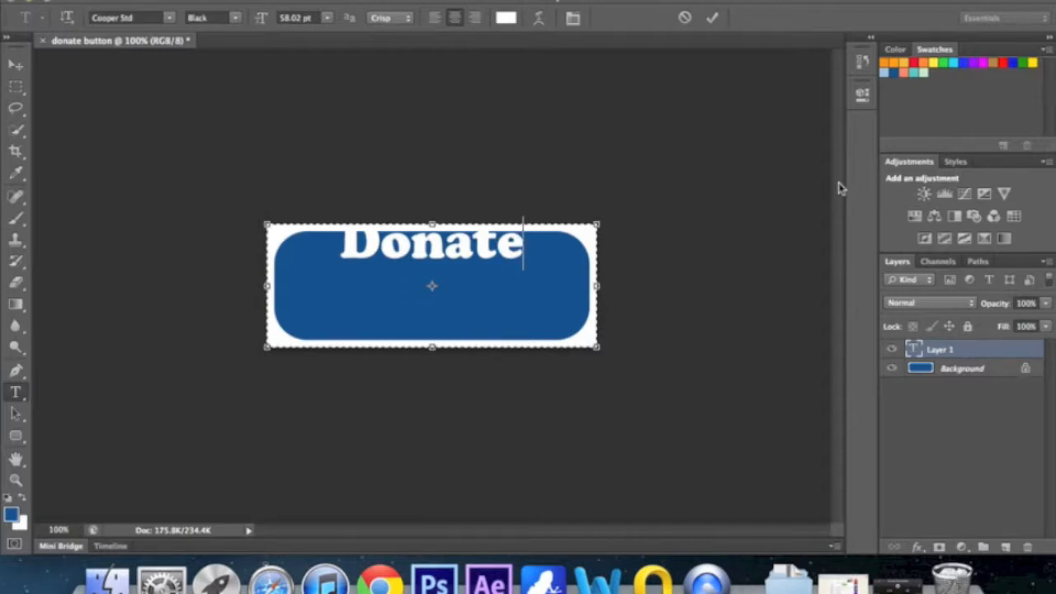
# Enlarge the whole word "Donate" to 78.02 pt and commit the text edit
pyautogui.press('super+a')
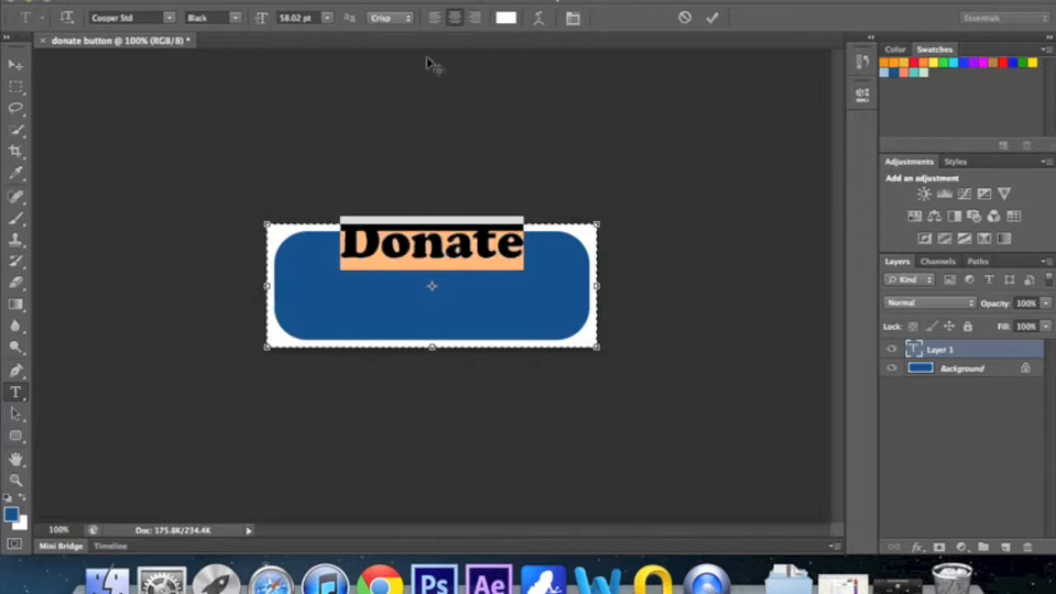
pyautogui.click(294, 17)
pyautogui.press('Up')
pyautogui.press('Up')
pyautogui.press('Up')
pyautogui.press('Up')
pyautogui.press('Up')
pyautogui.press('Up')
pyautogui.press('Up')
pyautogui.press('Up')
pyautogui.press('Up')
pyautogui.press('Up')
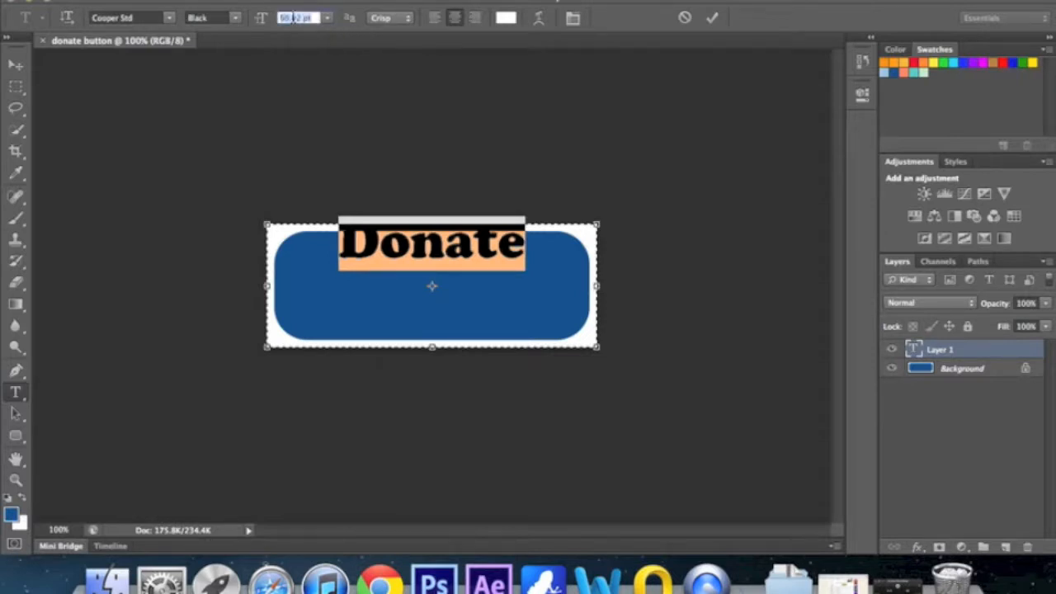
pyautogui.press('Up')
pyautogui.press('Up')
pyautogui.press('Up')
pyautogui.press('Up')
pyautogui.press('Up')
pyautogui.press('Up')
pyautogui.press('Up')
pyautogui.press('Up')
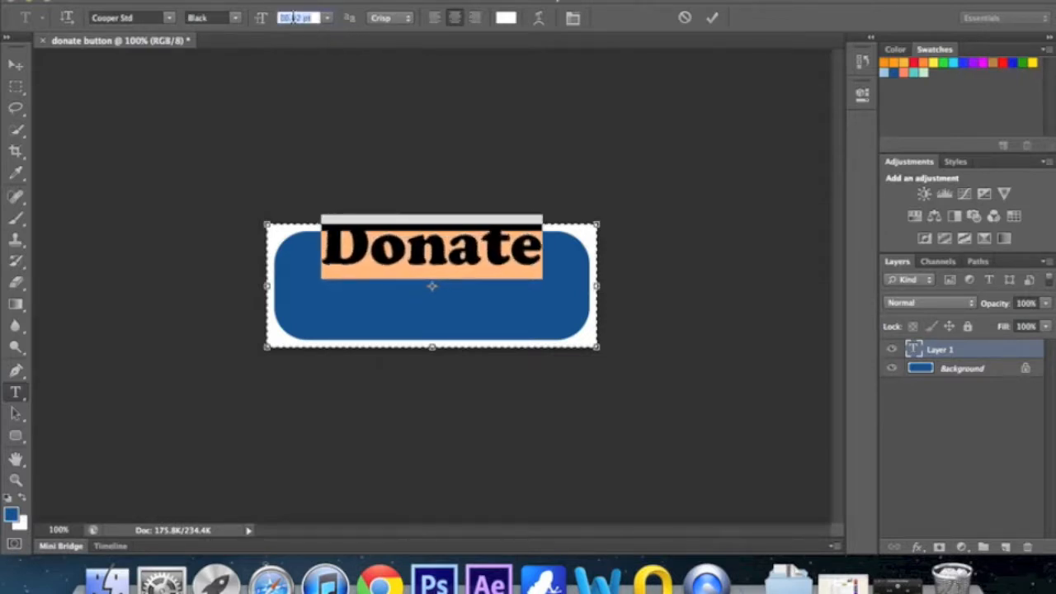
pyautogui.press('Up')
pyautogui.press('Up')
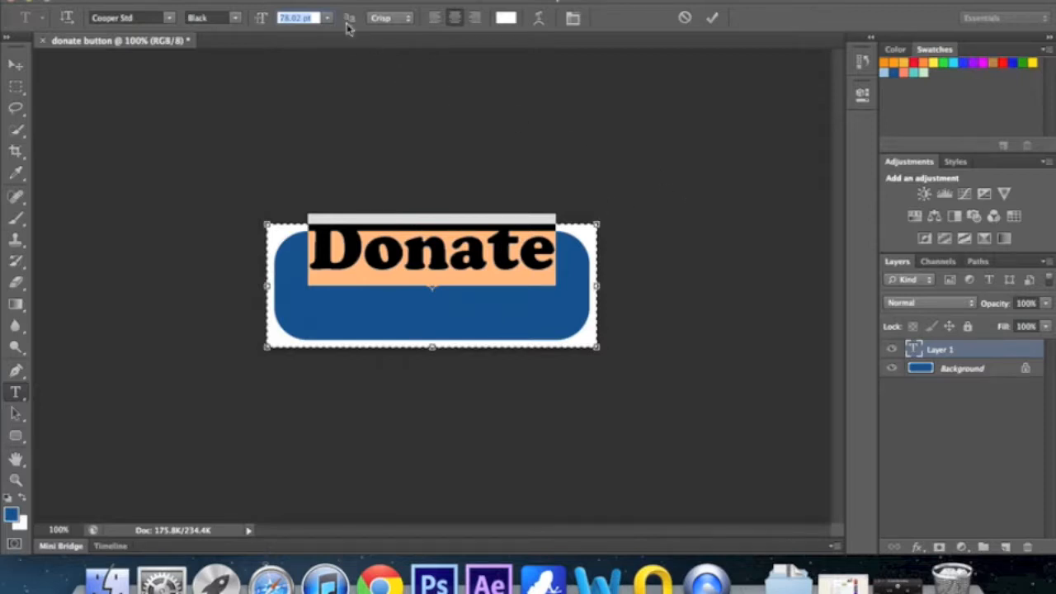
pyautogui.click(711, 20)
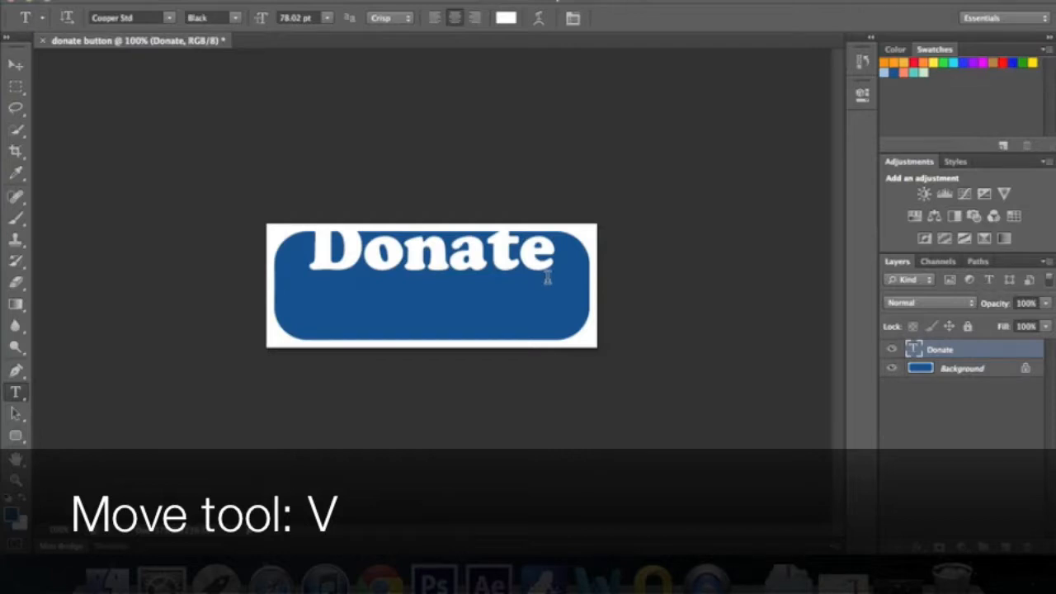
# Move the "Donate" text down and nudge it until it sits centred on the blue button
pyautogui.press('v')
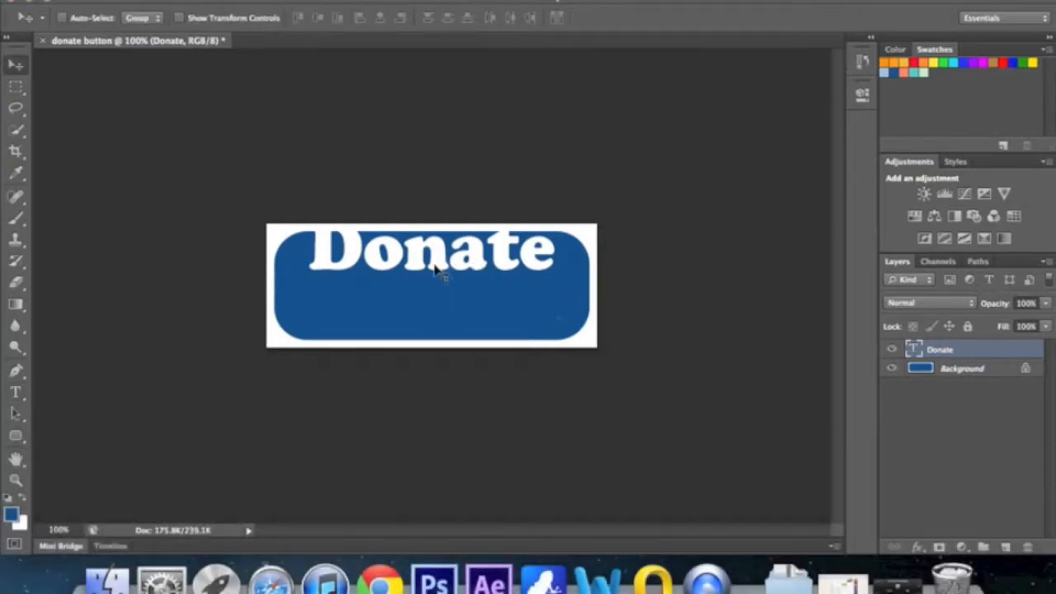
pyautogui.moveTo(434, 270); pyautogui.dragTo(437, 303)
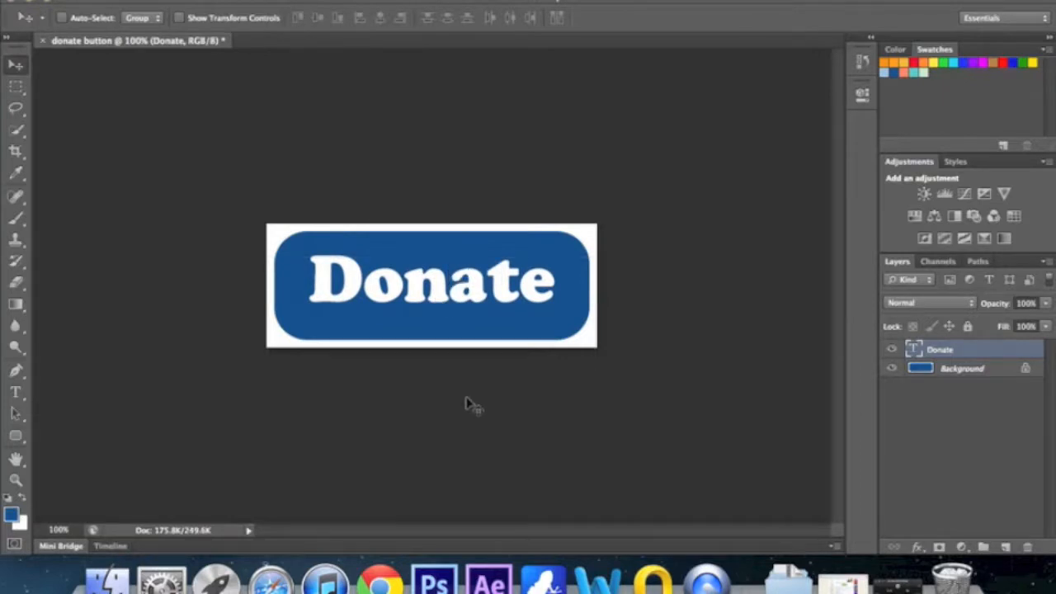
pyautogui.press('Down')
pyautogui.press('Up')
pyautogui.press('Down')
pyautogui.press('Left')
pyautogui.press('Down')
pyautogui.press('Left')
pyautogui.press('Right')
pyautogui.press('Right')
pyautogui.press('Down')
pyautogui.press('Down')
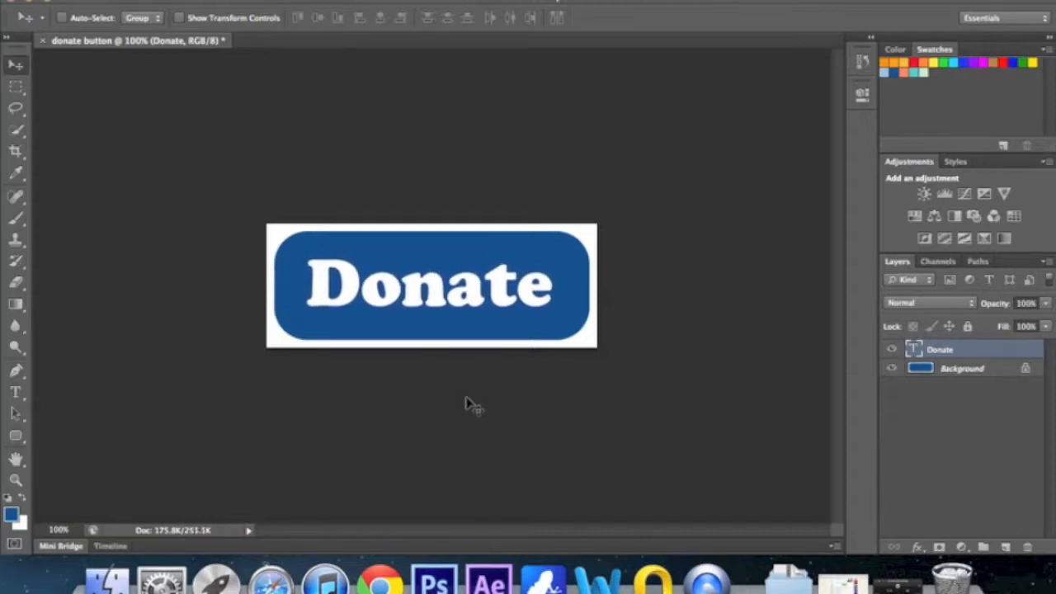
pyautogui.press('Right')
pyautogui.press('Right')
pyautogui.press('Up')
pyautogui.press('Up')
pyautogui.press('Up')
pyautogui.press('Up')
pyautogui.press('Up')
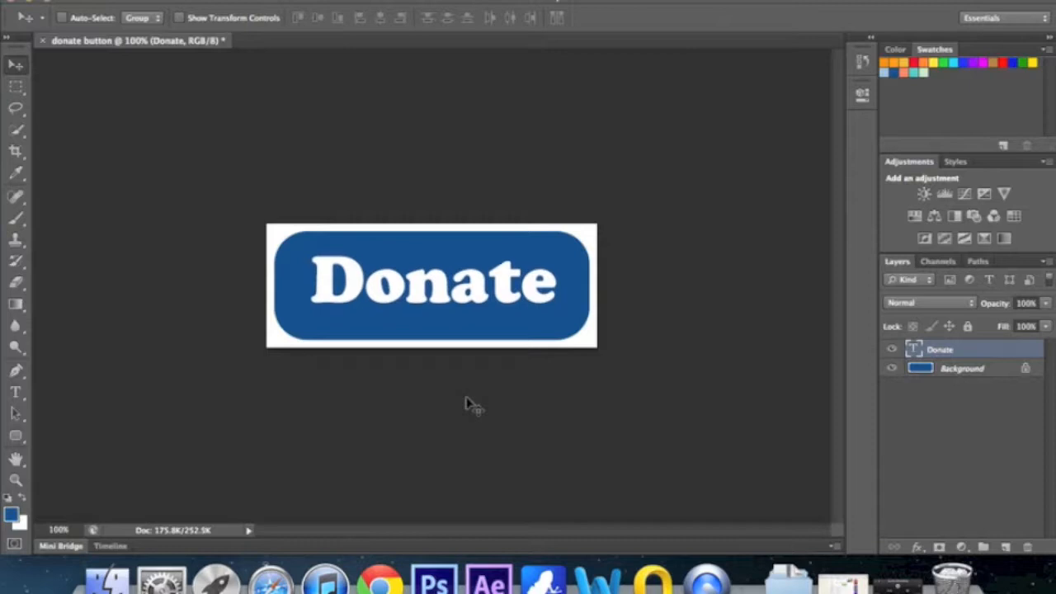
pyautogui.press('Down')
pyautogui.press('Left')
pyautogui.press('Left')
pyautogui.press('Up')
pyautogui.press('Up')
pyautogui.press('Down')
pyautogui.press('Down')
pyautogui.press('Right')
pyautogui.press('Down')
pyautogui.press('Up')
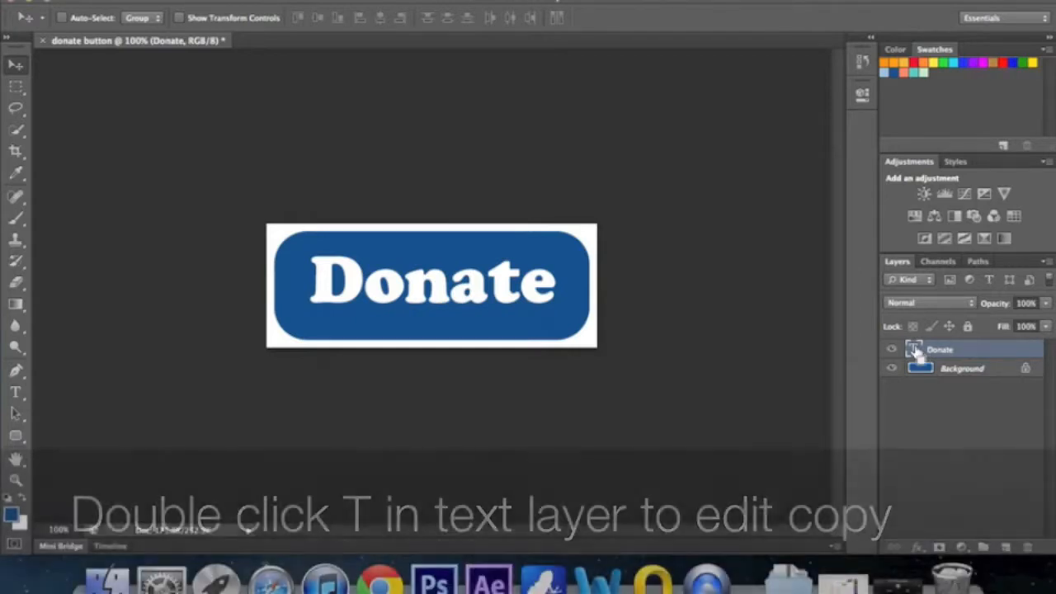
# Replace the wording of the "Donate" text layer with "sign-up" and commit the edit
pyautogui.doubleClick(914, 350)
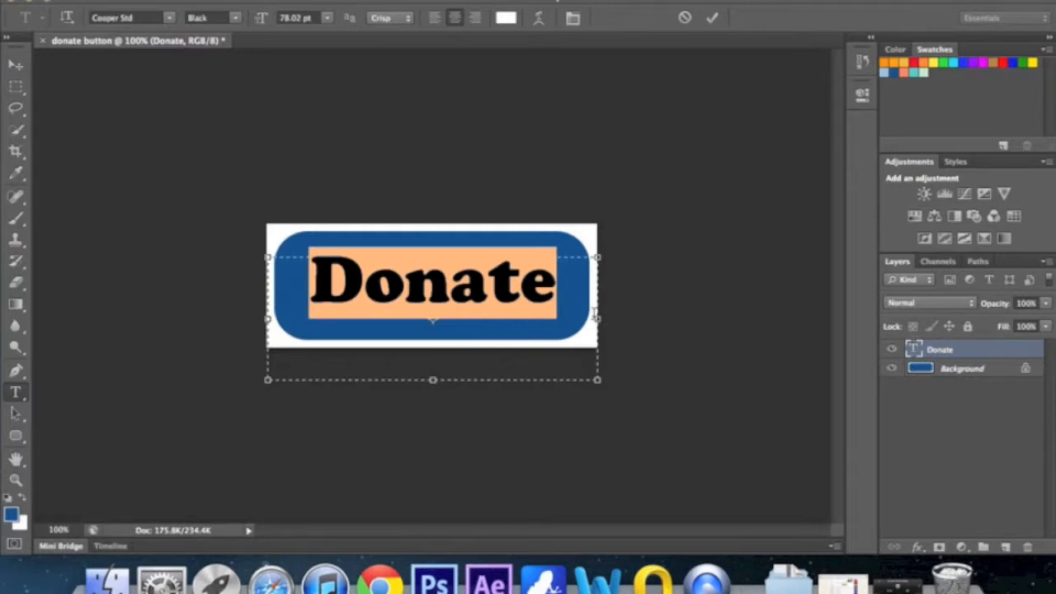
pyautogui.write('si')
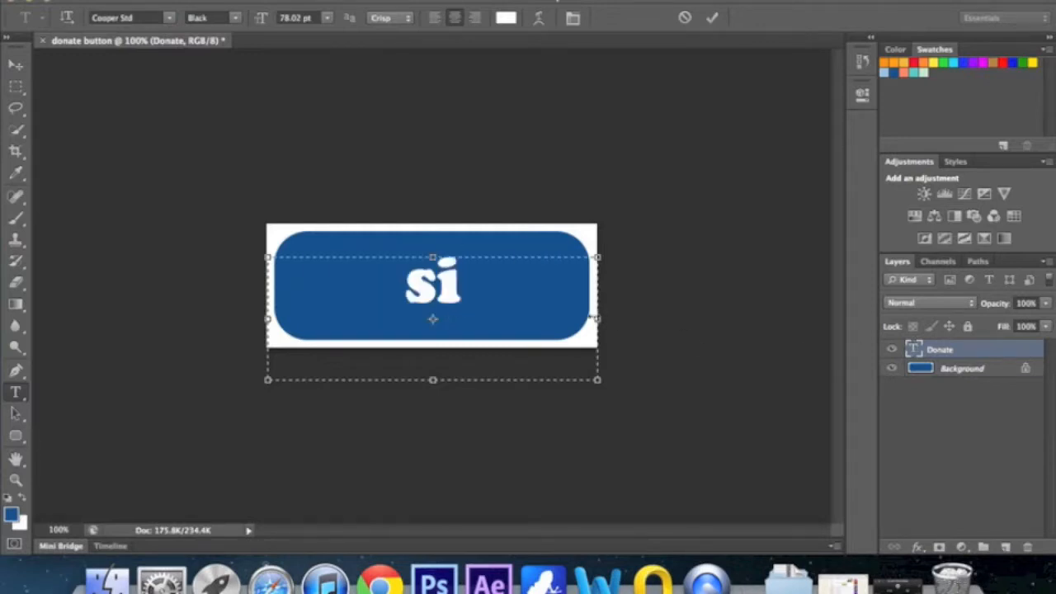
pyautogui.write('gn -up')
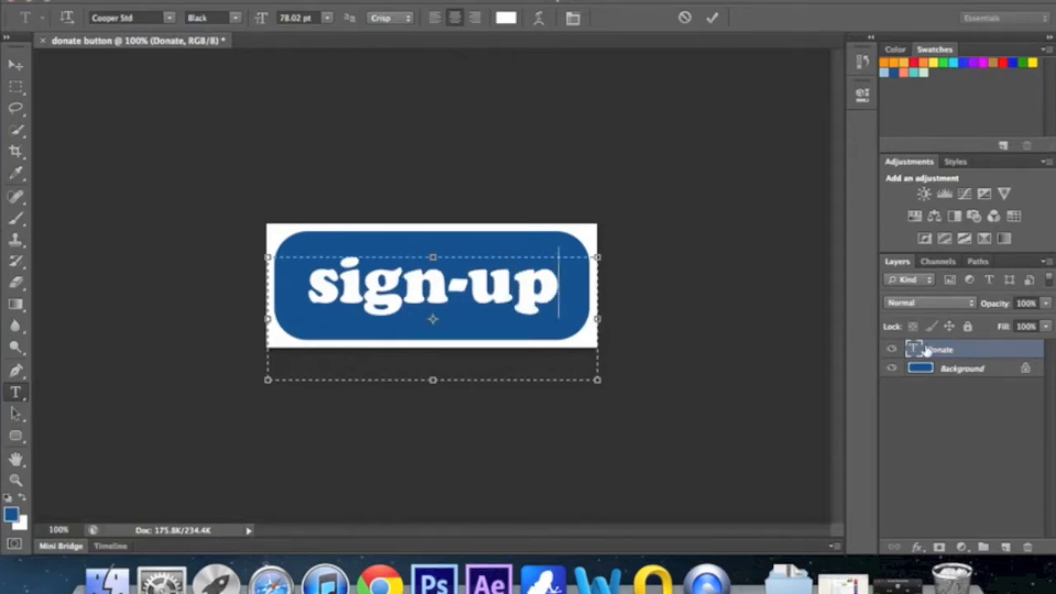
pyautogui.click(713, 17)
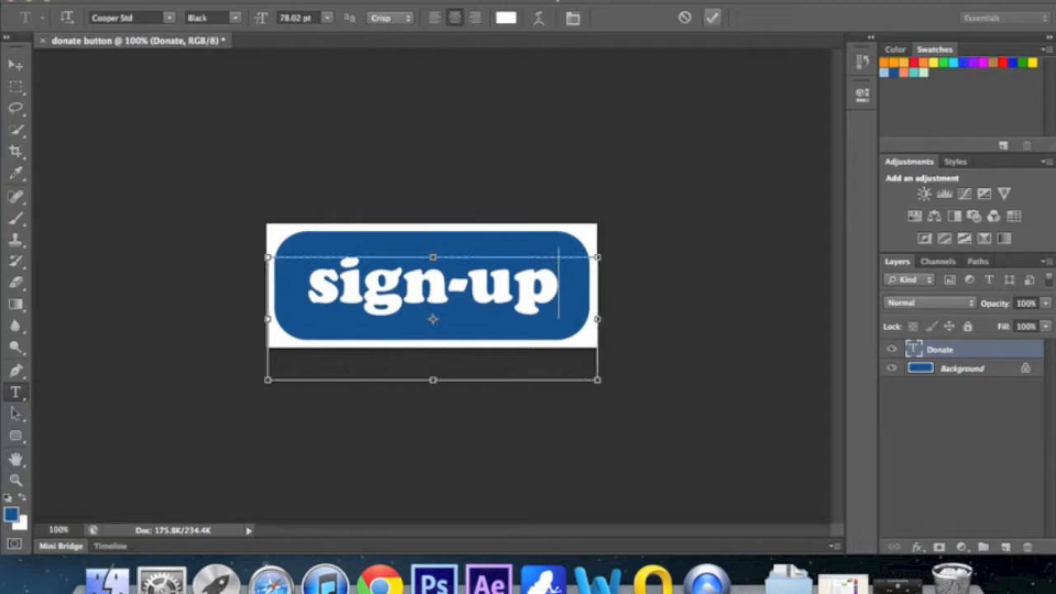
pyautogui.click(713, 18)
pyautogui.press('v')
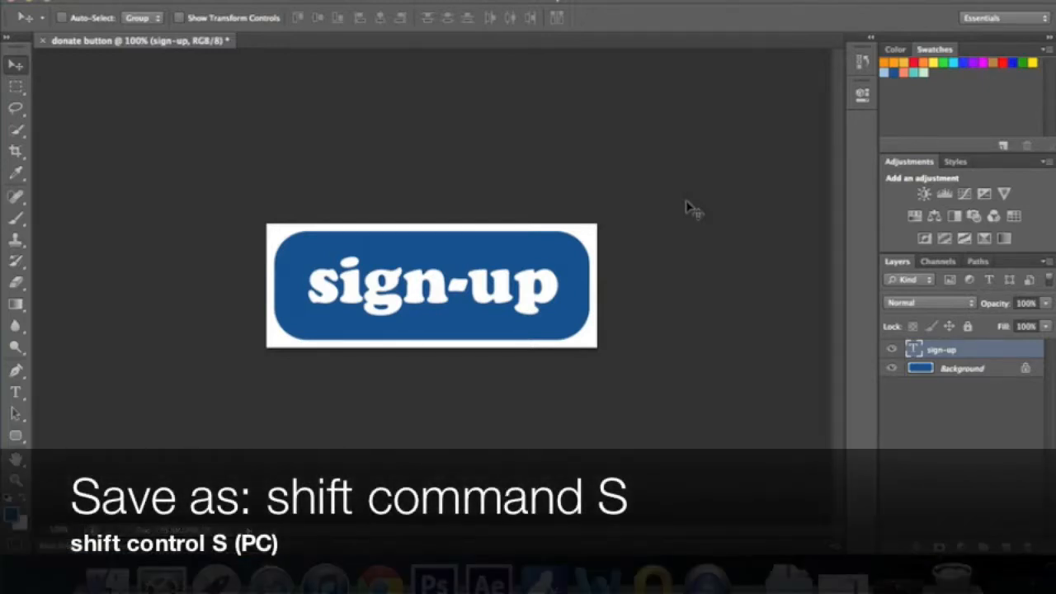
# Save the layered document to the Desktop in Photoshop format under the file name "donate button template.psd"
pyautogui.press('shift+super+s')
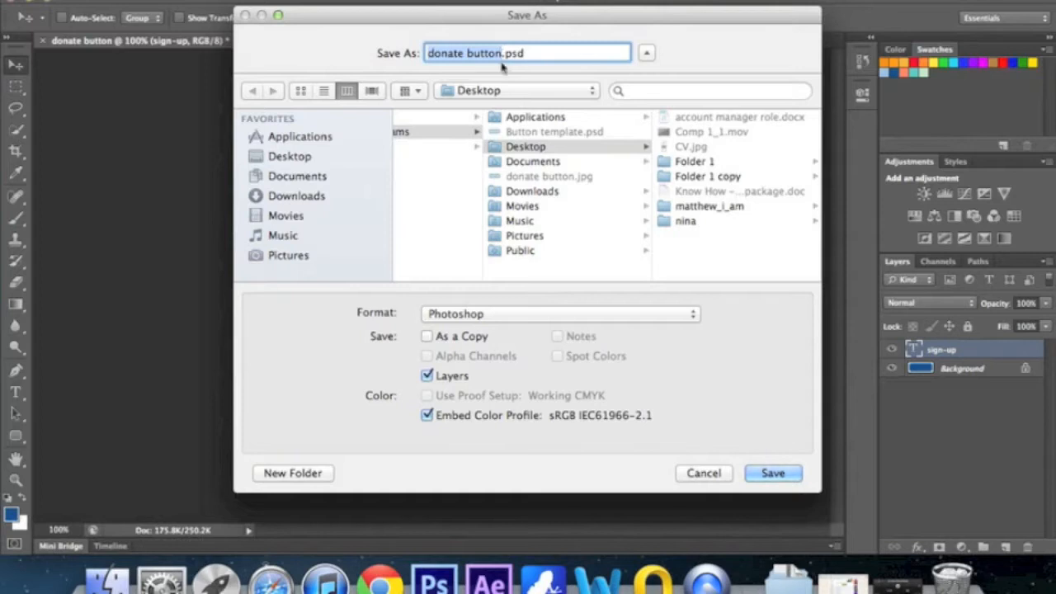
pyautogui.click(476, 317)
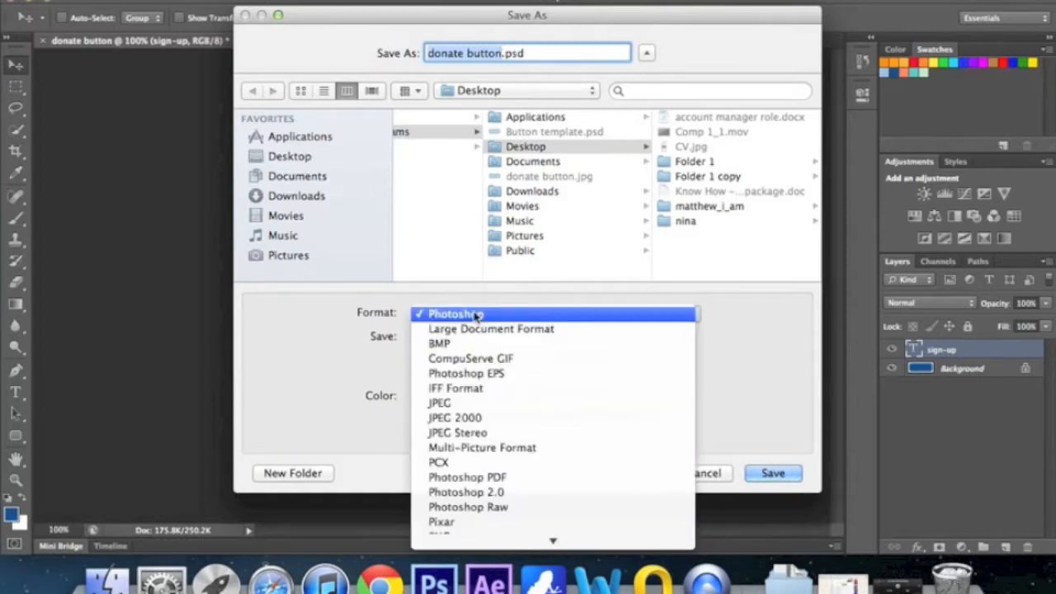
pyautogui.click(476, 317)
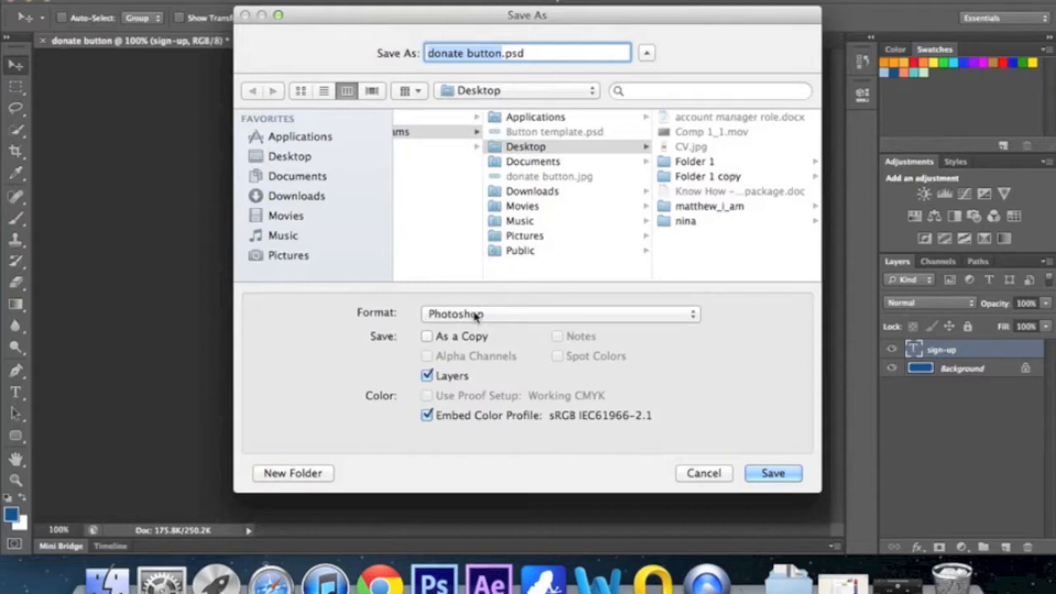
pyautogui.doubleClick(471, 52)
pyautogui.press('Right')
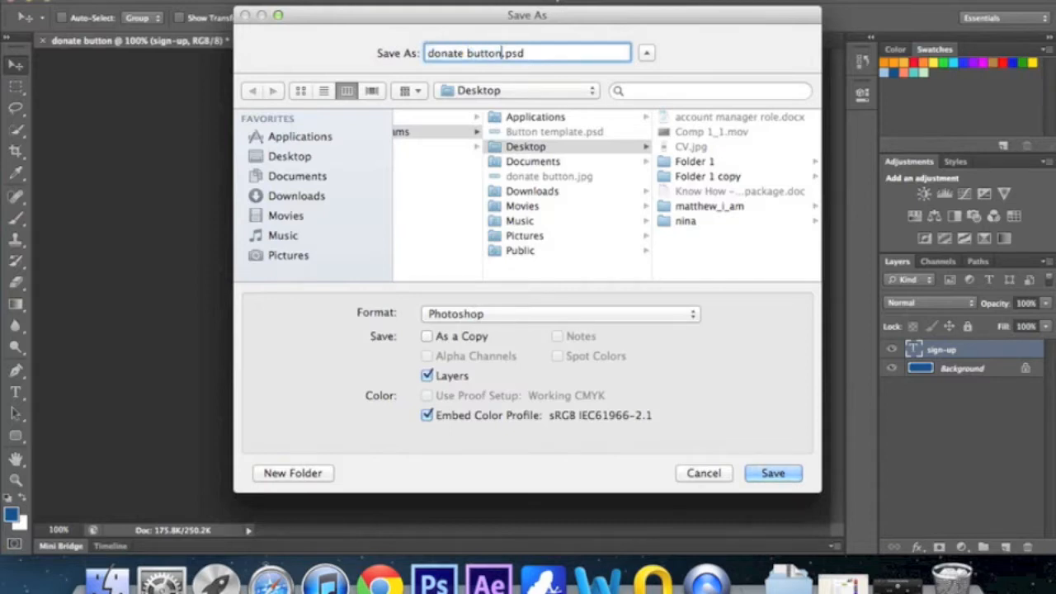
pyautogui.write('template')
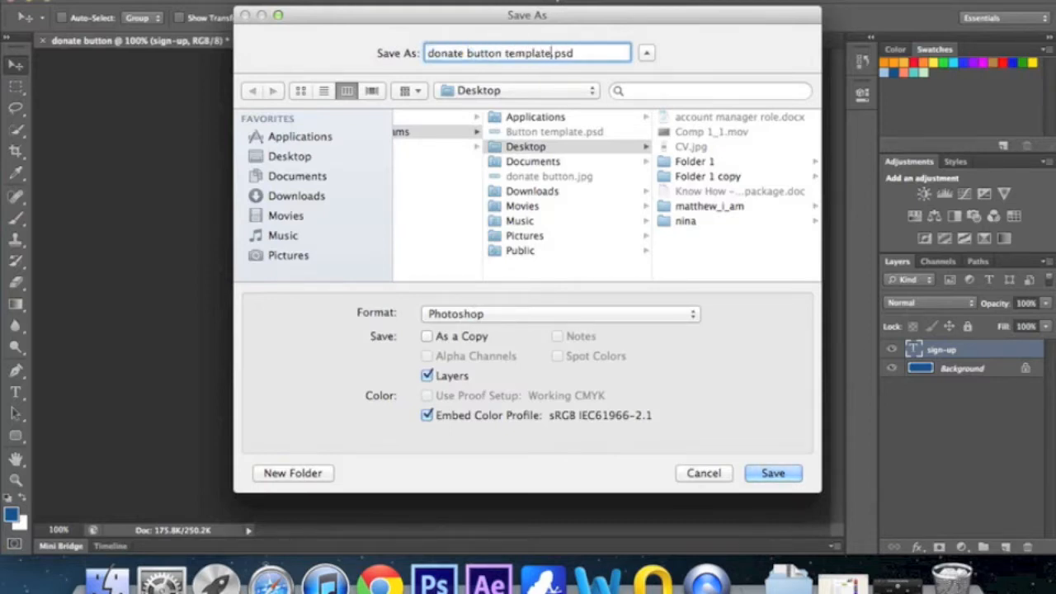
pyautogui.click(767, 476)
pyautogui.press('Return')
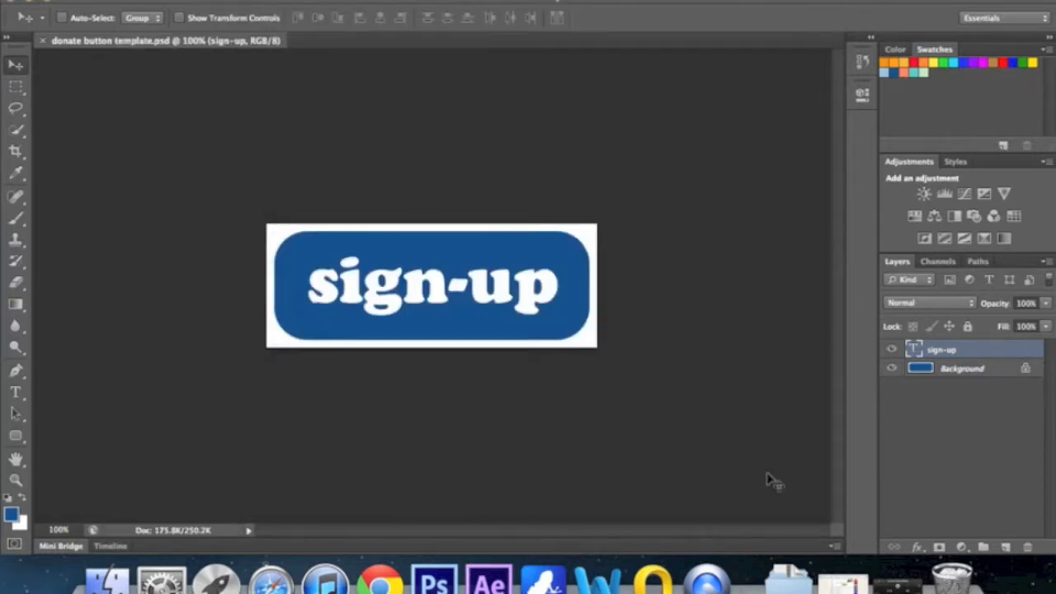
# Start saving another version of the sign-up button and set its file format to JPEG
pyautogui.press('super+shift+s')
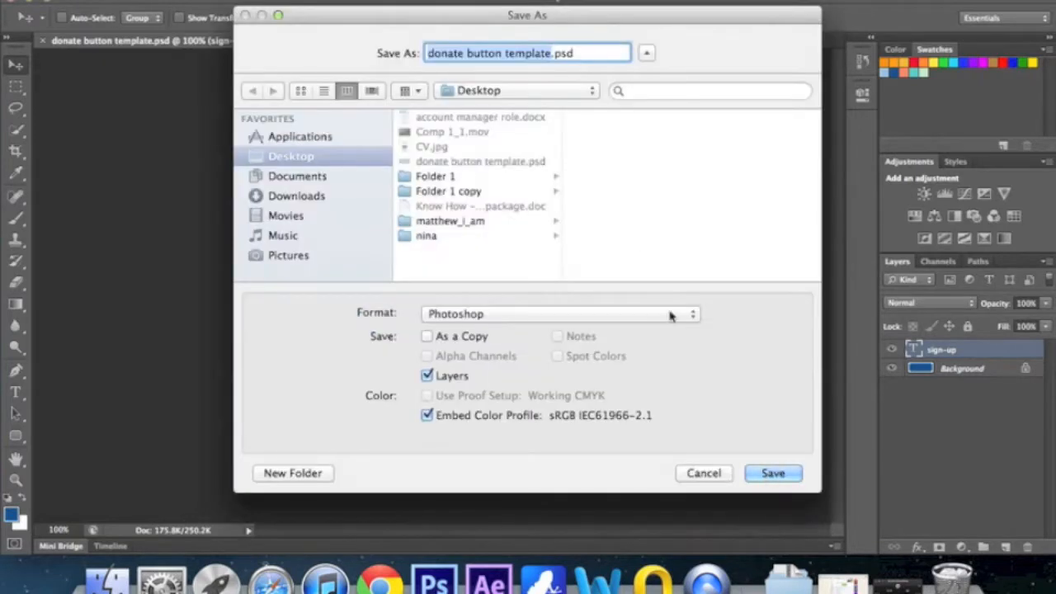
pyautogui.click(536, 319)
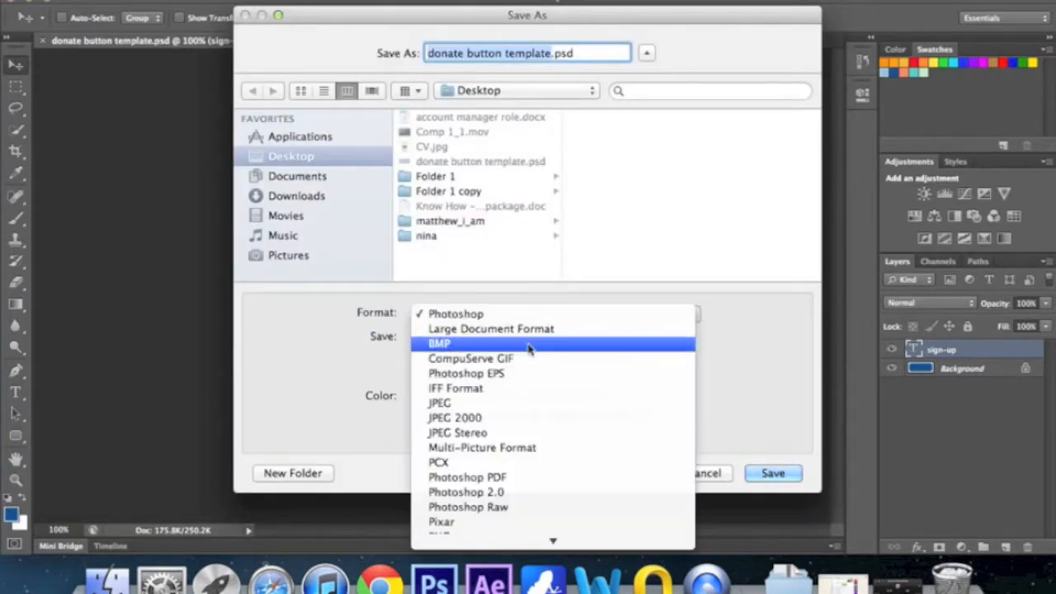
pyautogui.click(519, 405)
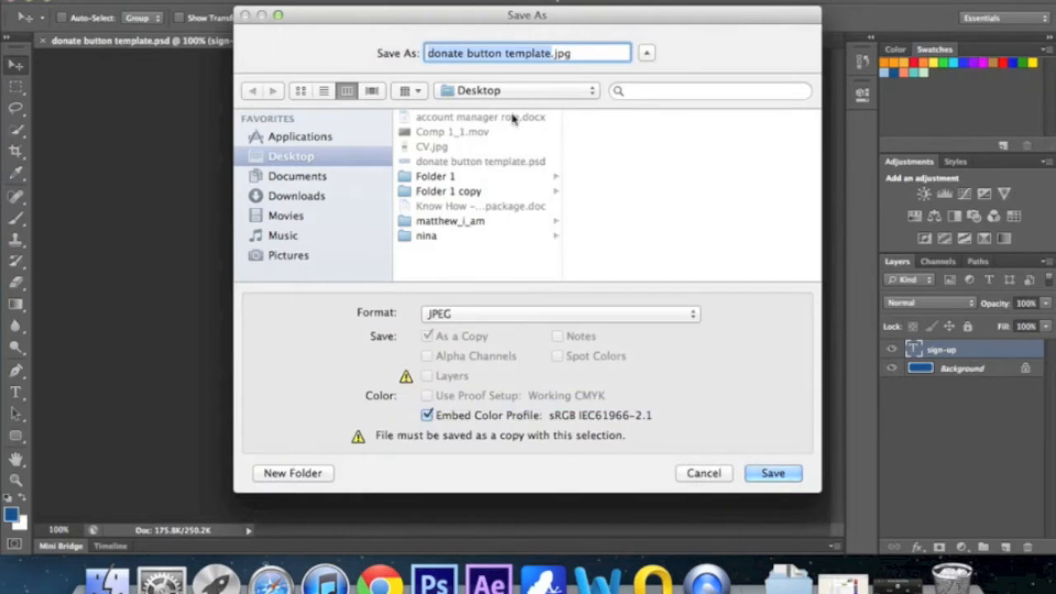
# Name the JPEG copy "sign up button.jpg" and save it to the Desktop, accepting High quality 8 and the Progressive format option
pyautogui.press('Right')
pyautogui.press('BackSpace')
pyautogui.press('BackSpace')
pyautogui.press('BackSpace')
pyautogui.press('BackSpace')
pyautogui.press('BackSpace')
pyautogui.press('BackSpace')
pyautogui.press('BackSpace')
pyautogui.press('BackSpace')
pyautogui.press('BackSpace')
pyautogui.press('Left')
pyautogui.press('Up')
pyautogui.hotkey('shift', 'Right')
pyautogui.hotkey('shift', 'Right')
pyautogui.hotkey('shift', 'Right')
pyautogui.hotkey('shift', 'Right')
pyautogui.hotkey('shift', 'Right')
pyautogui.hotkey('shift', 'Right')
pyautogui.write('sign up')
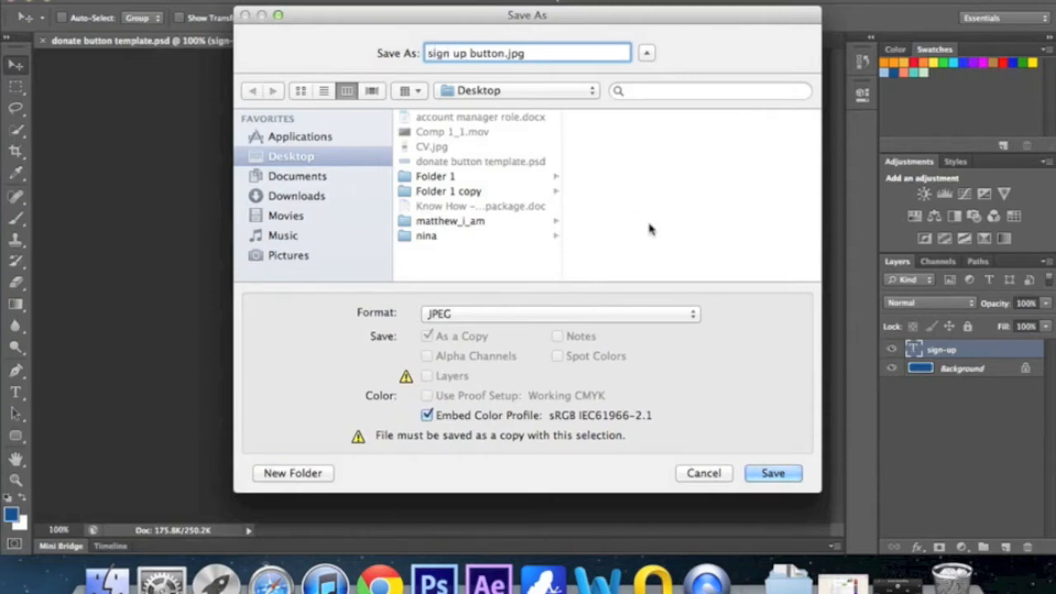
pyautogui.press('Return')
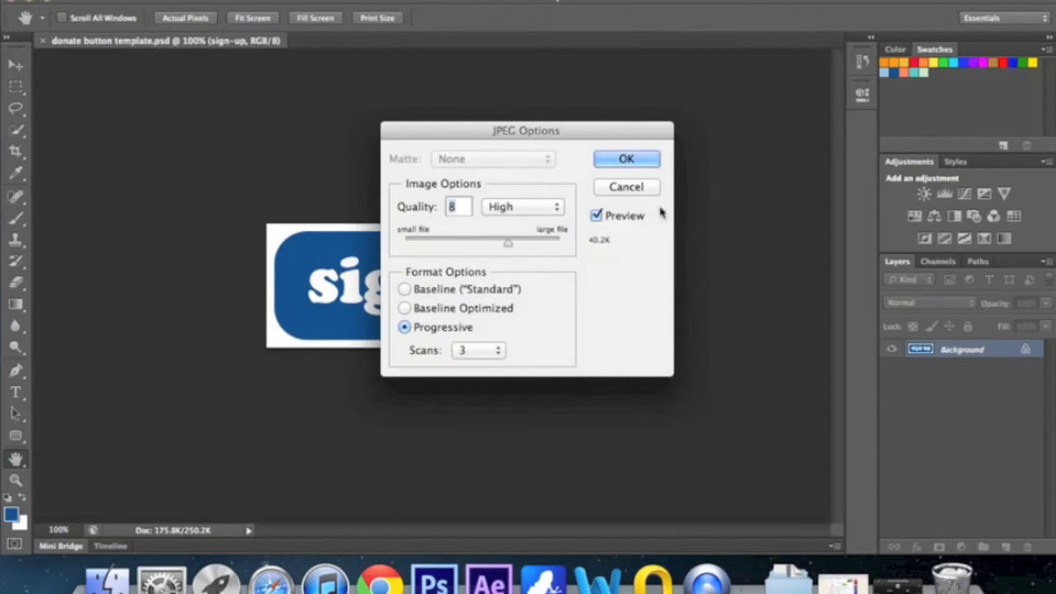
pyautogui.click(637, 160)
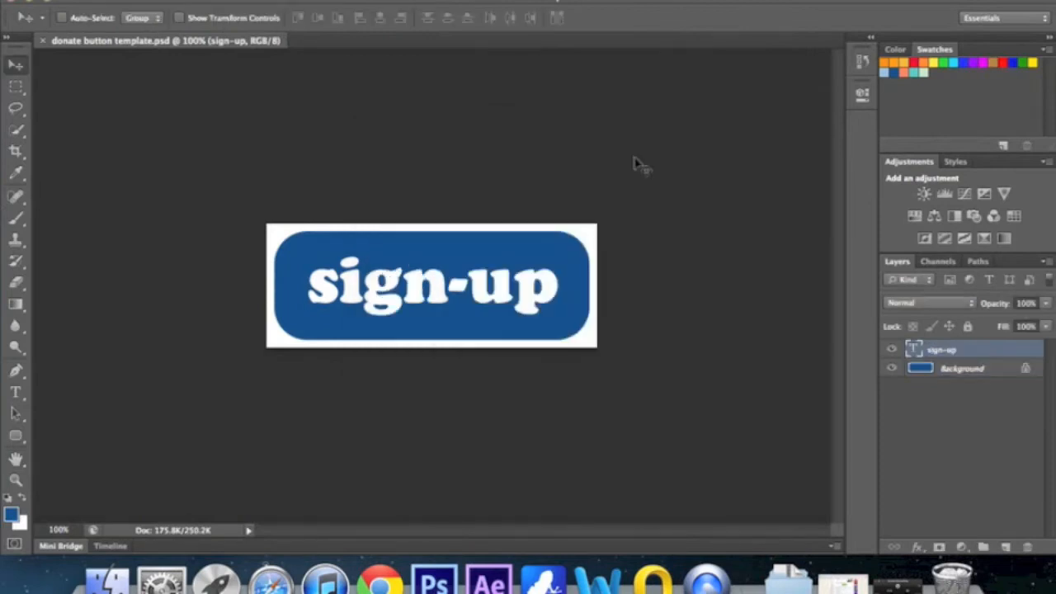